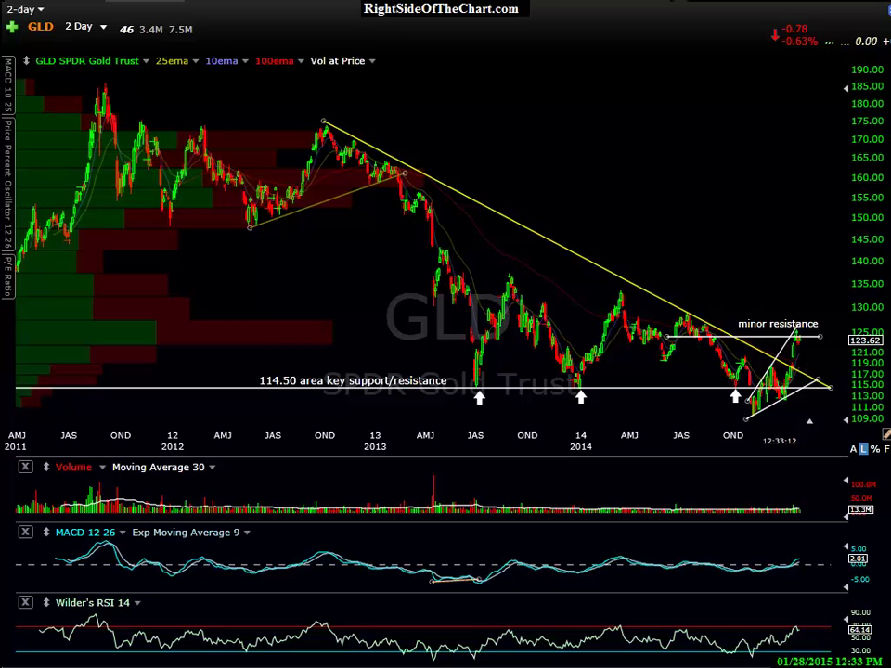
- Switch over to the annotated StockCharts $GOLD spot chart to review it
key("alt+Tab")
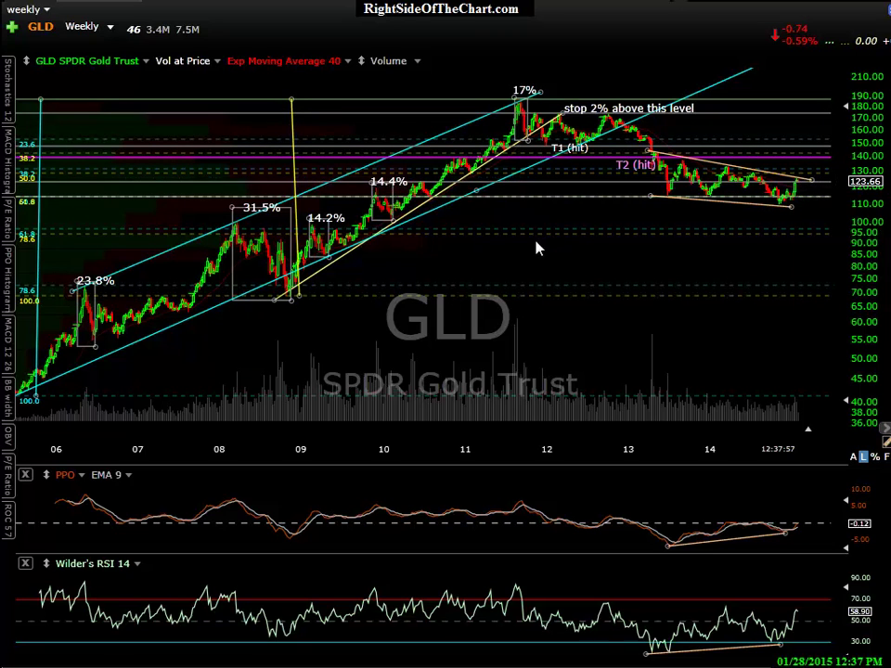
- Measure the GLD price move between two dates and inspect the wedge trendlines
left_click_drag(514, 252, 538, 241)
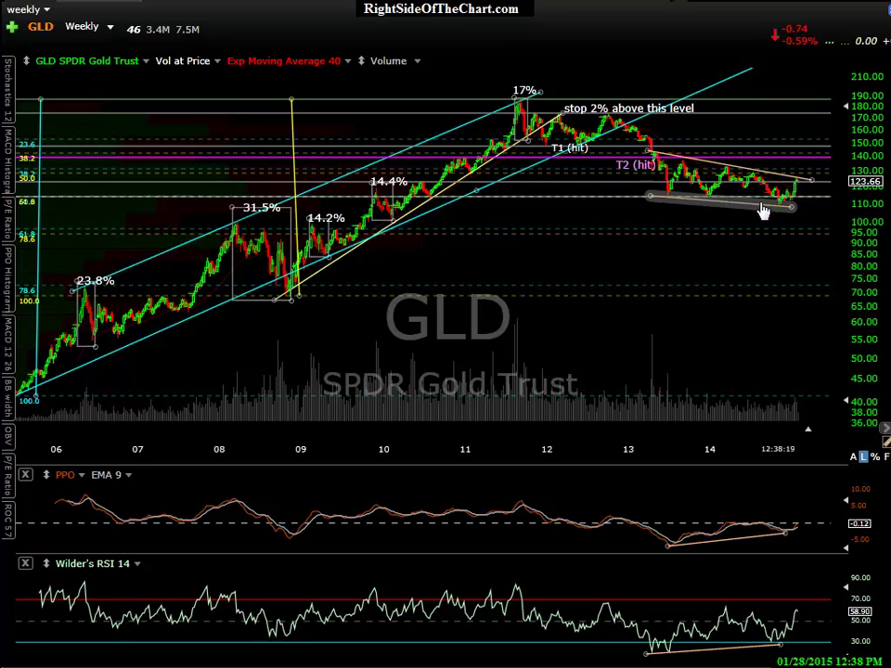
mouse_move(763, 214)
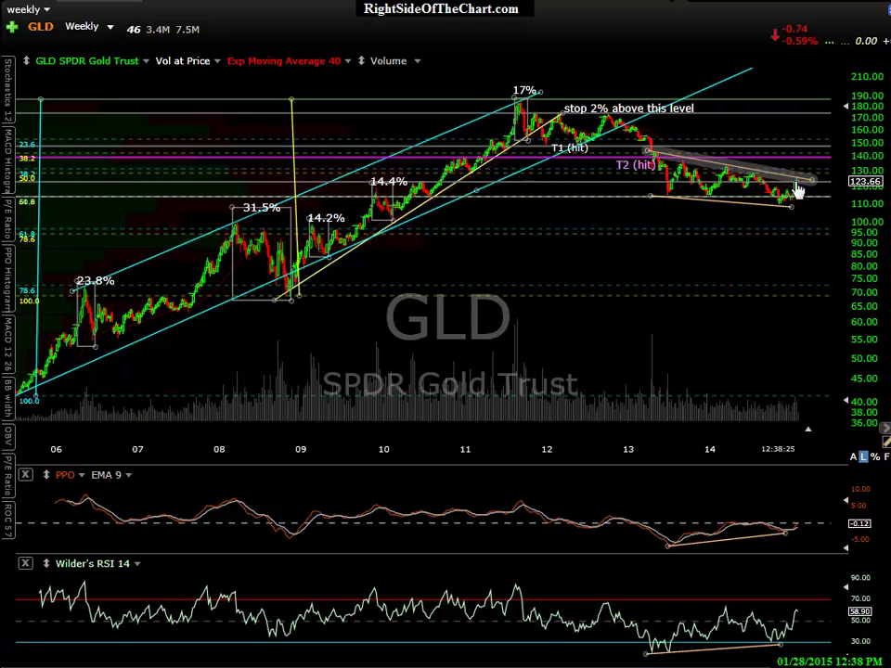
mouse_move(804, 182)
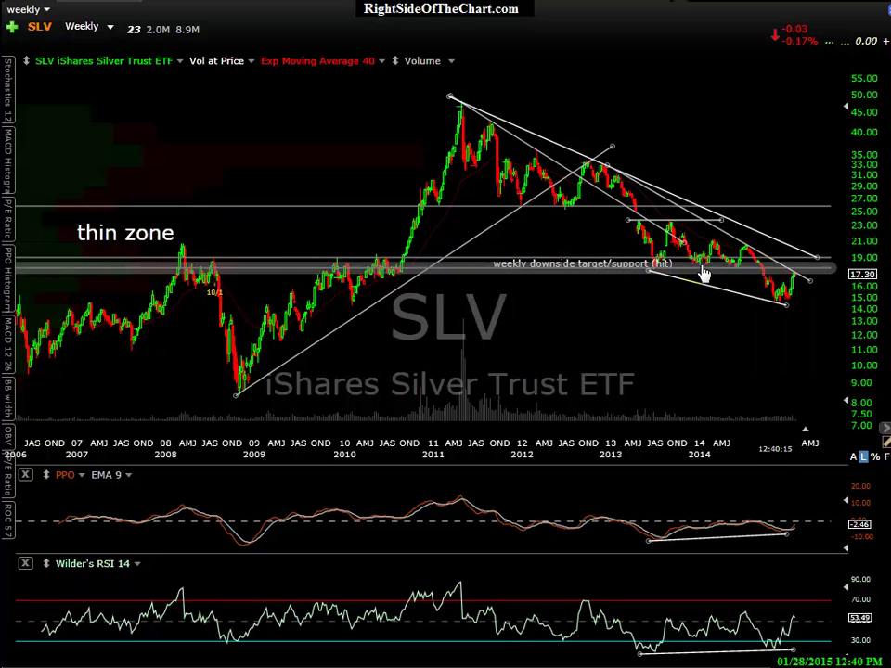
- Change the colour of the SLV 17.96 horizontal support line to yellow
mouse_move(705, 278)
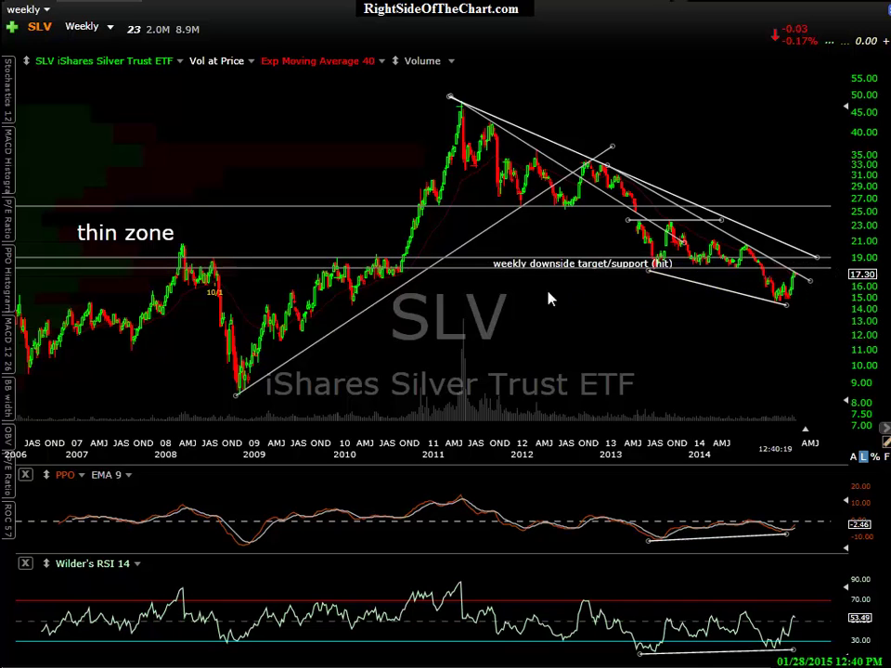
right_click(458, 269)
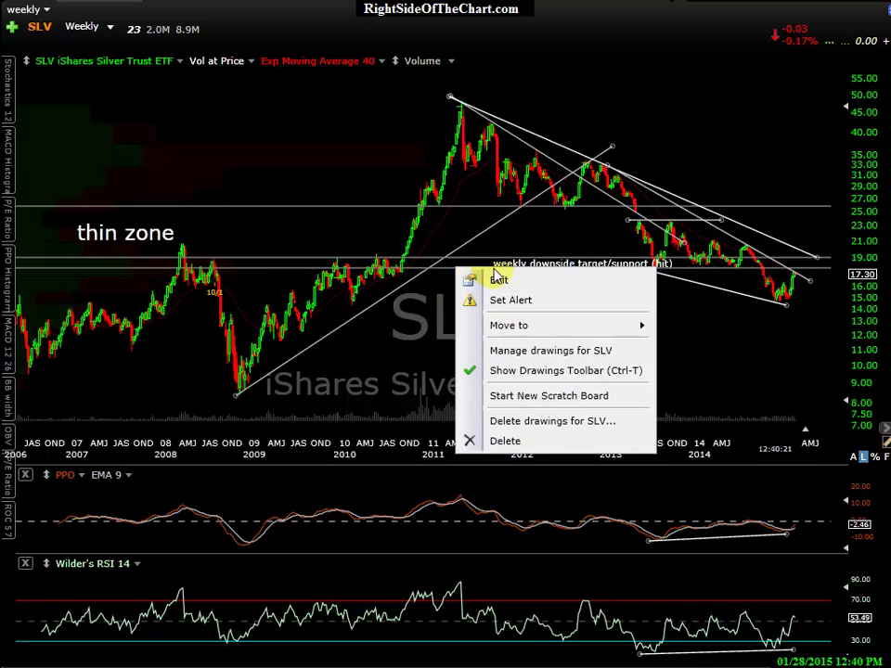
left_click(500, 281)
left_click(674, 320)
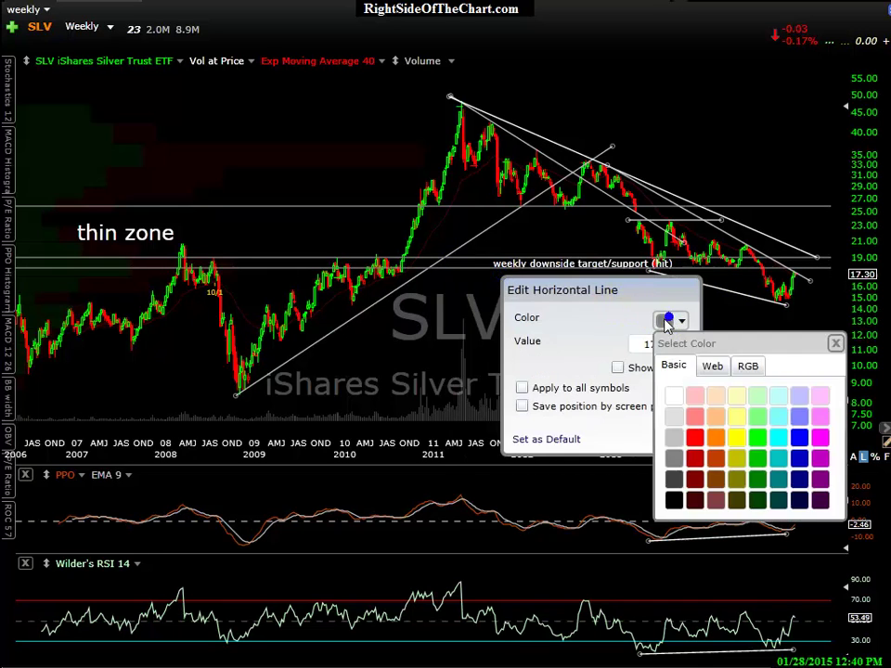
left_click(736, 437)
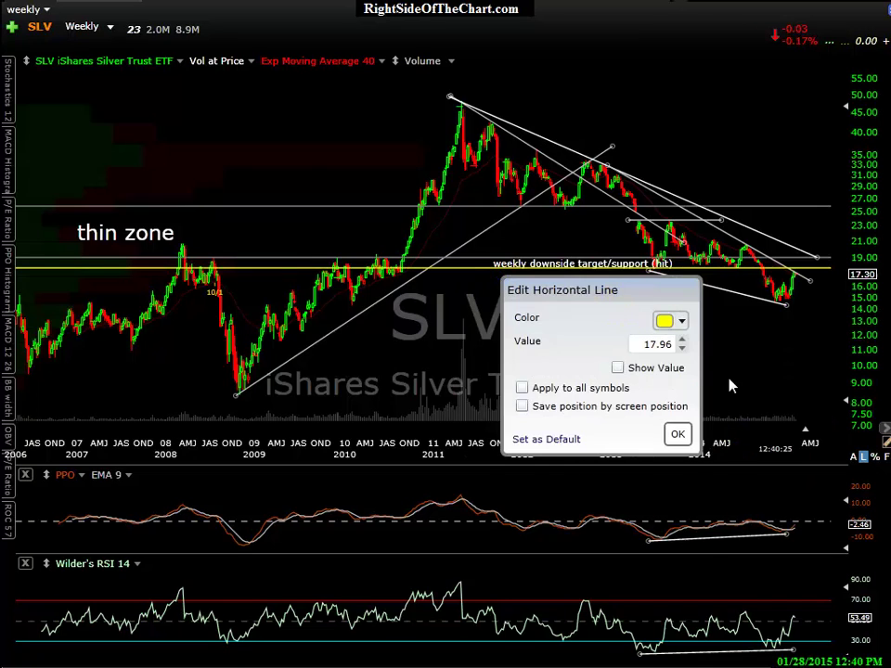
left_click(739, 379)
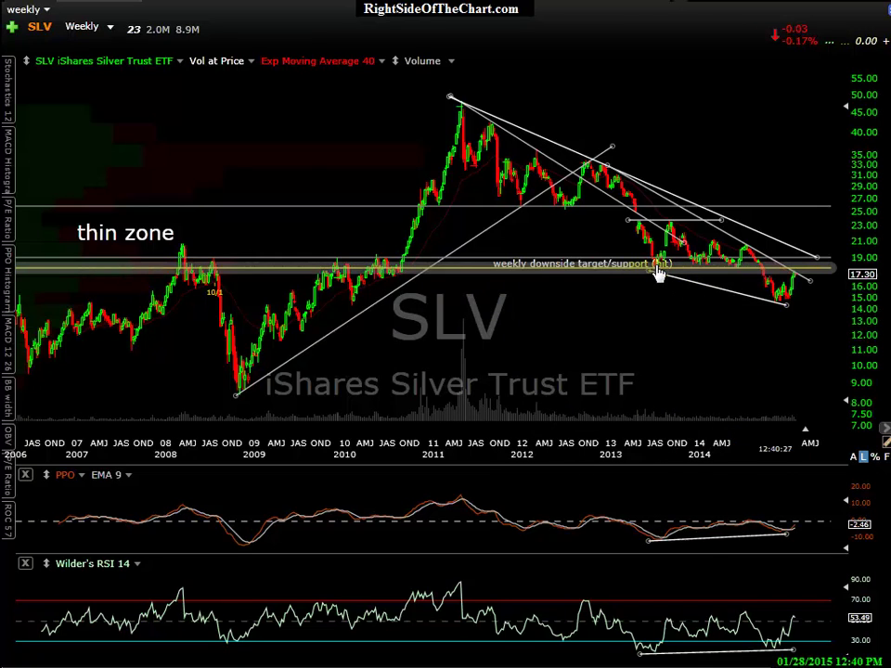
mouse_move(657, 271)
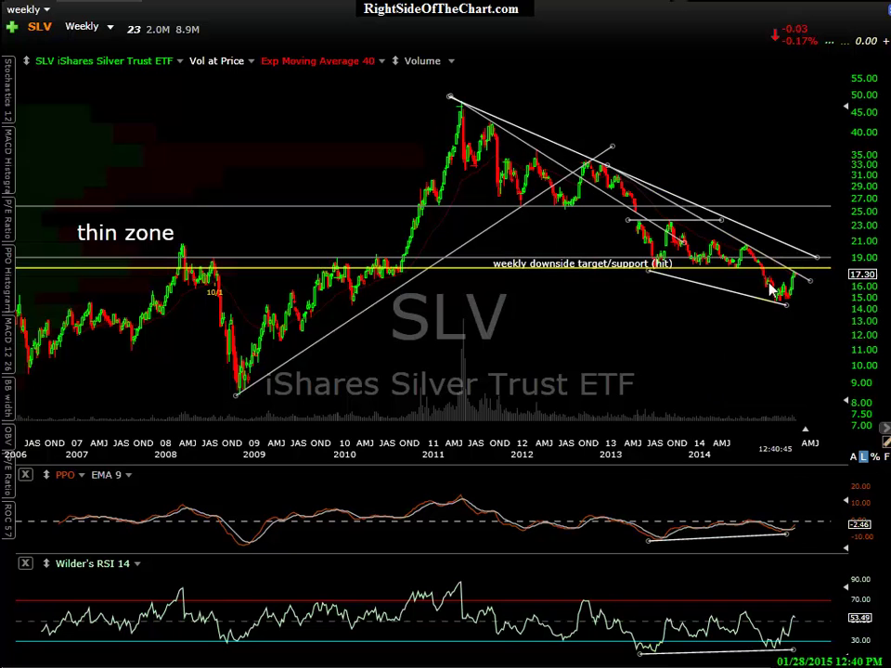
- Colour the falling trend line near 17.30 across SLV's lower highs magenta
scroll(679, 383, "up", 5)
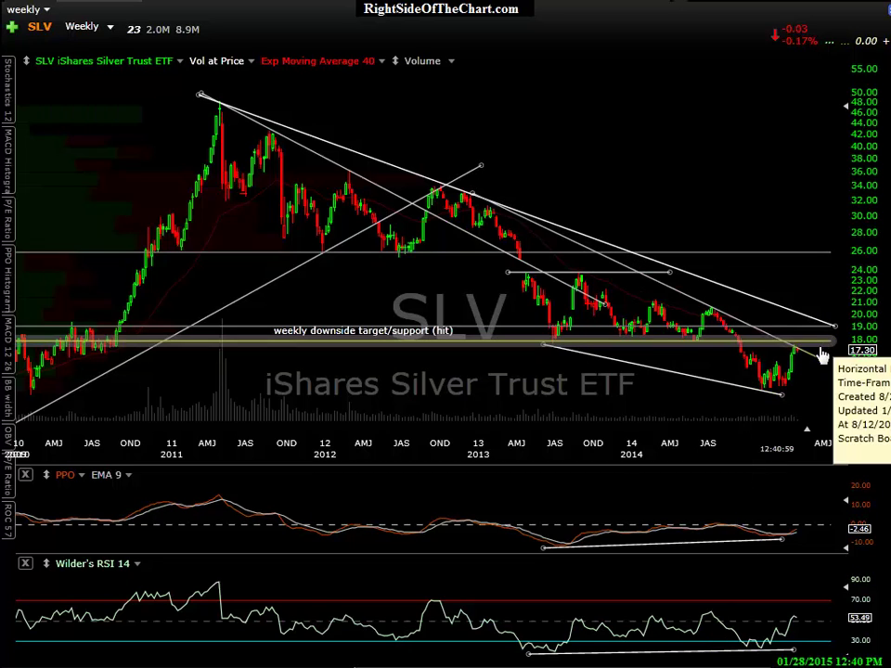
mouse_move(820, 352)
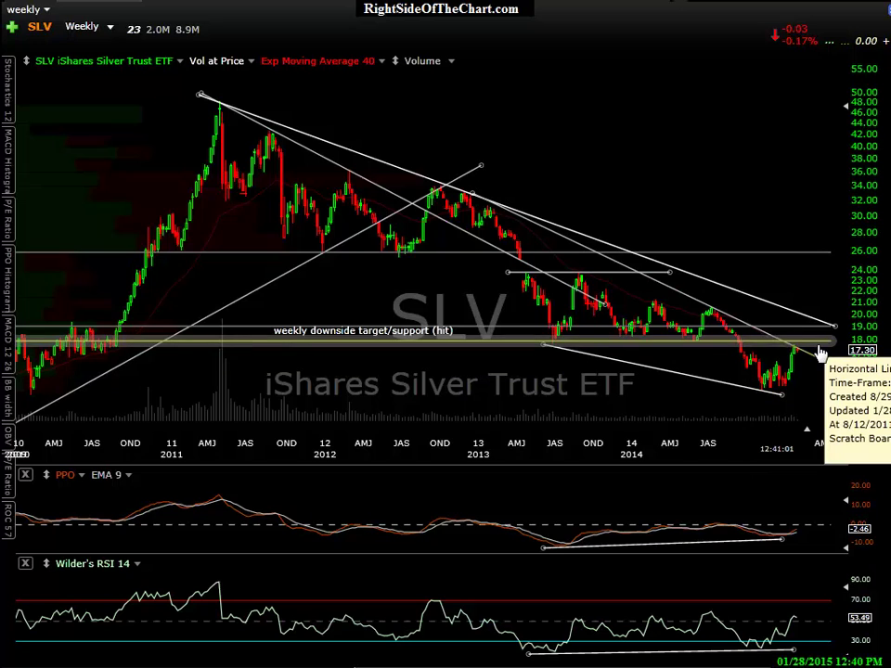
right_click(698, 297)
left_click(724, 301)
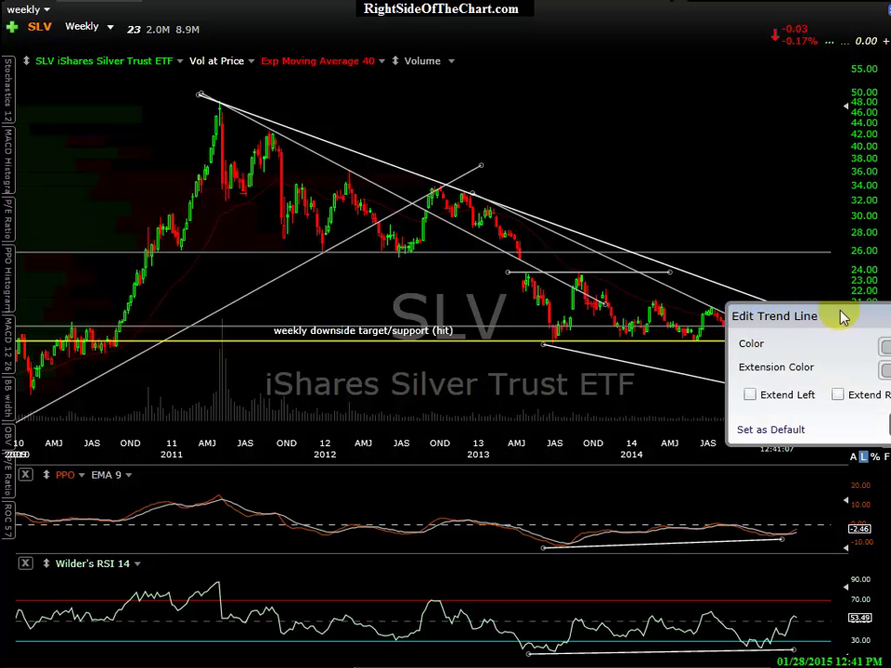
left_click(885, 346)
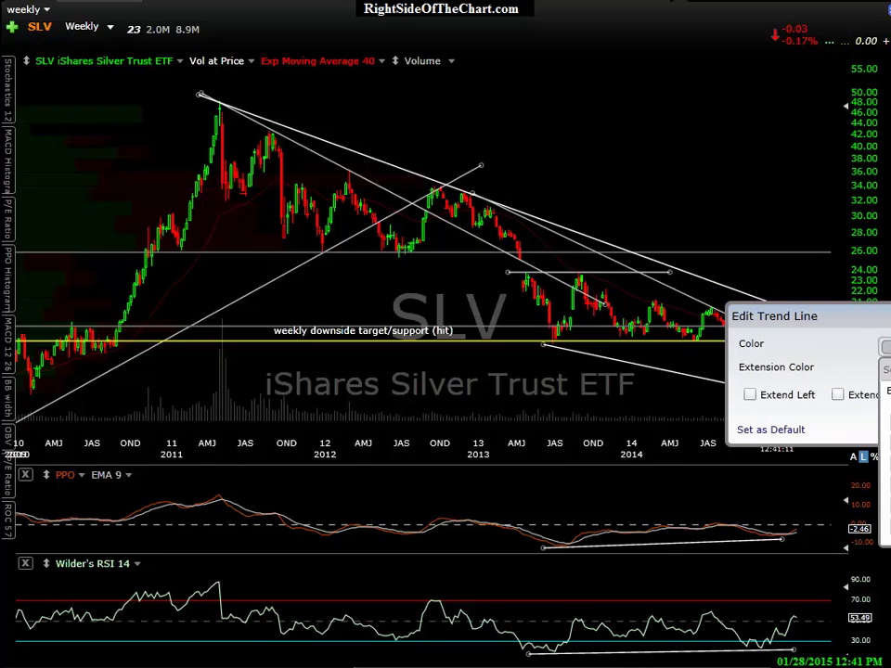
left_click(886, 381)
scroll(808, 194, "down", 1)
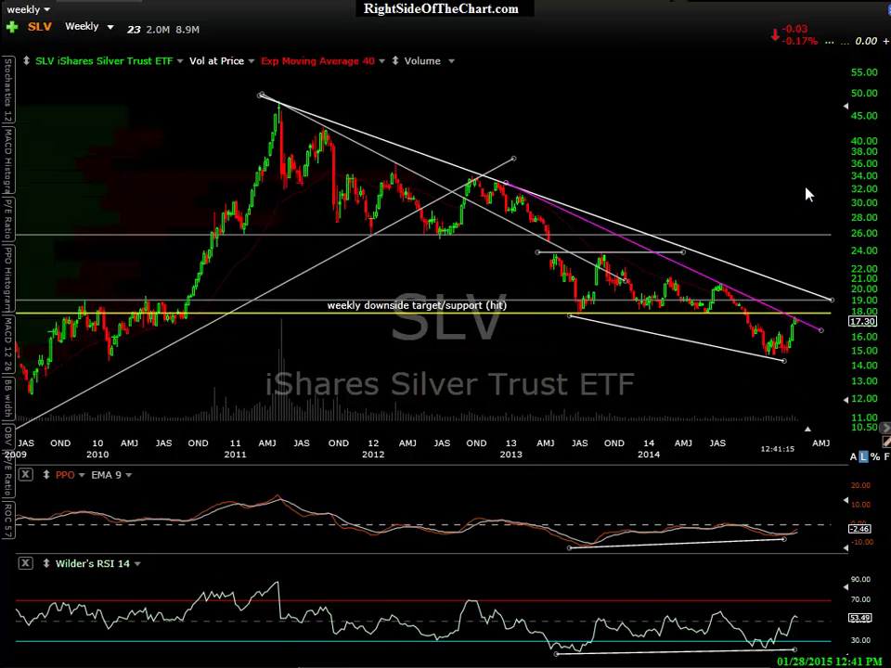
- Zoom out the SLV weekly time axis until 2007 is visible
scroll(637, 120, "down", 1)
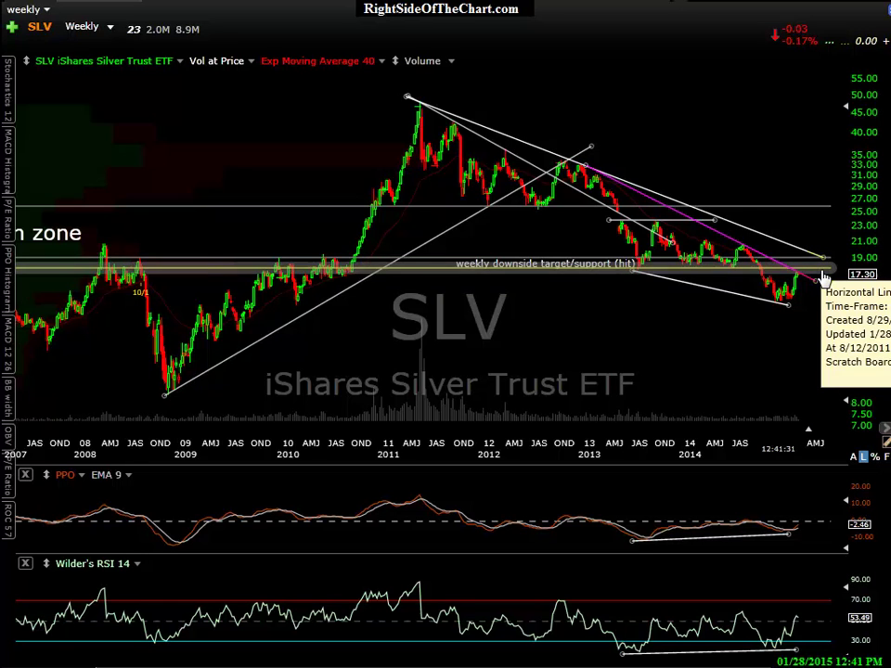
- Zoom the TC2000 SLV chart out further to show more price history
scroll(674, 397, "down", 2)
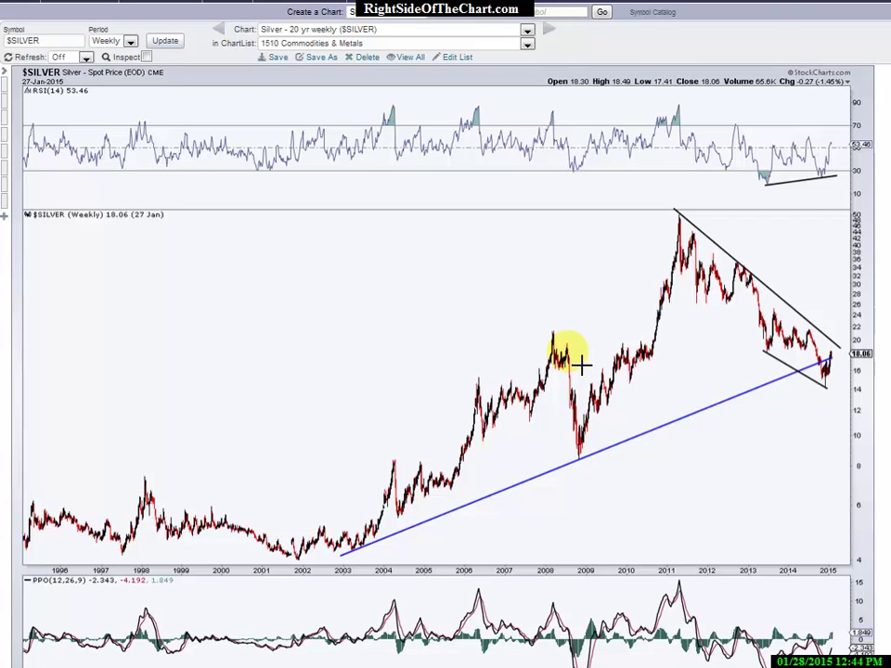
scroll(445, 334, "down", 2)
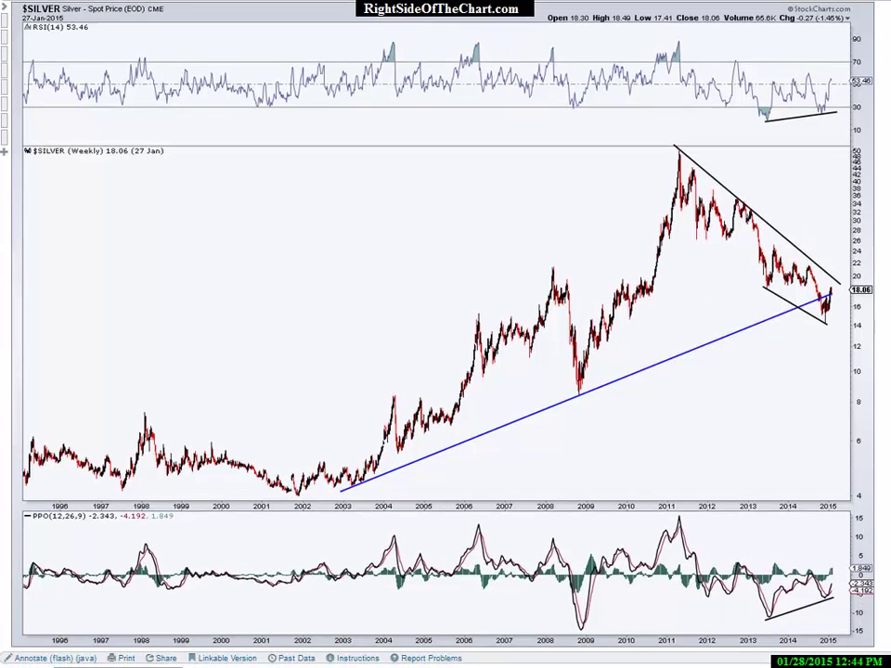
scroll(445, 334, "up", 1)
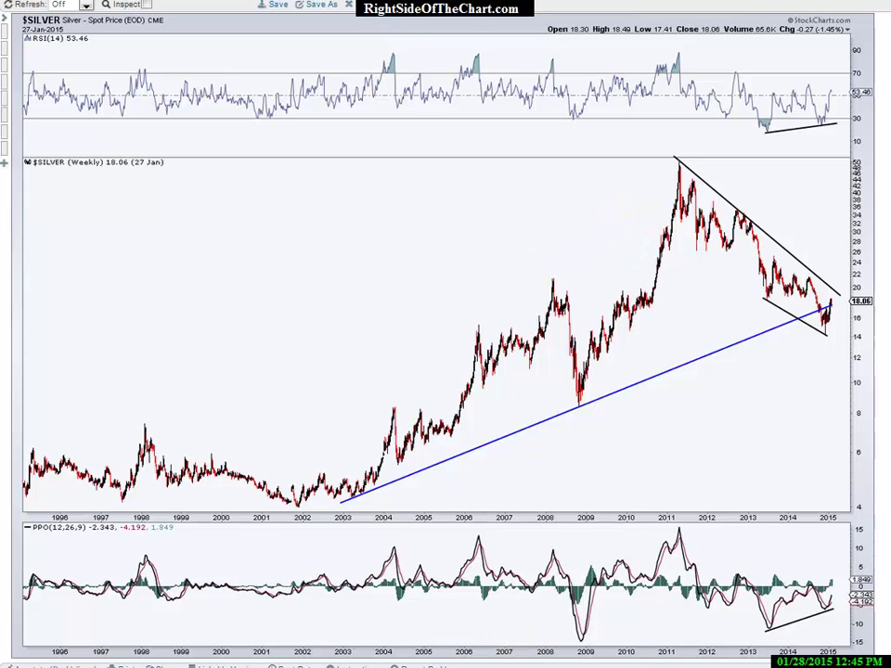
- Advance to the annotated SLV daily chart with T1 and T2 marked hit
key("ctrl+Tab")
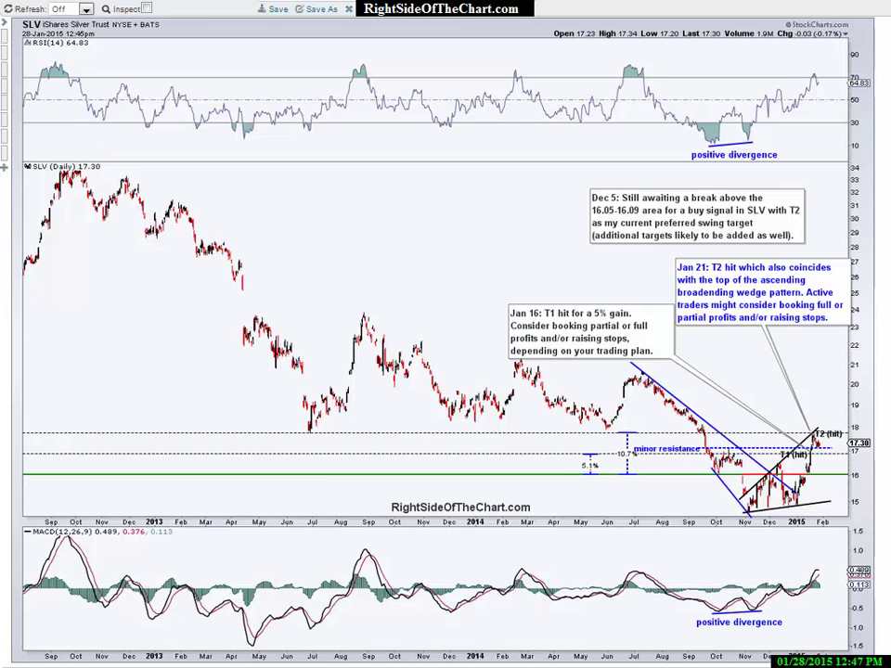
- Advance to the weekly $PLAT chart showing the falling wedge and oversold RSI note
key("ctrl+Tab")
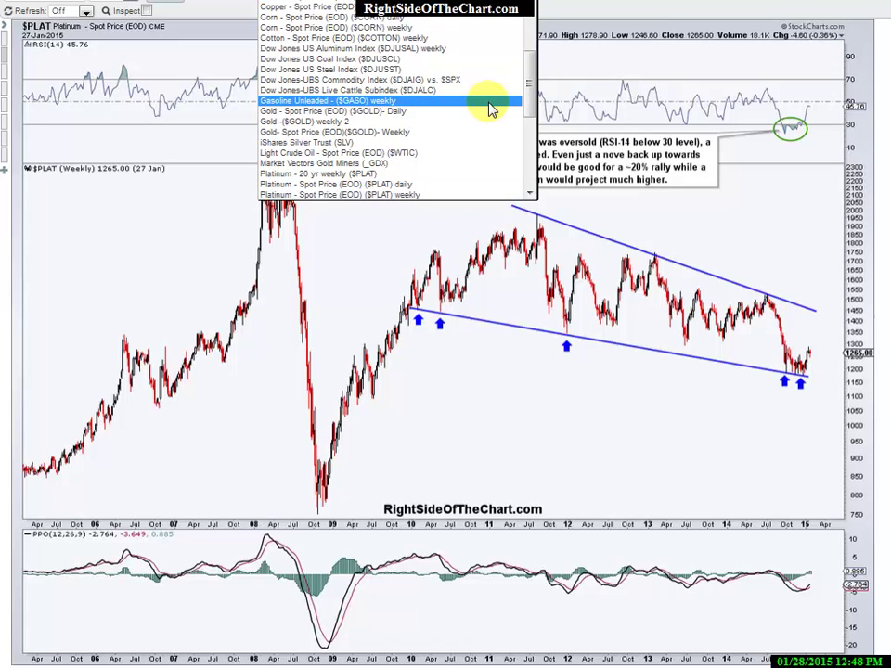
- Select 'Platinum - Spot Price (EOD) ($PLAT) daily' from the chart dropdown list
left_click(480, 186)
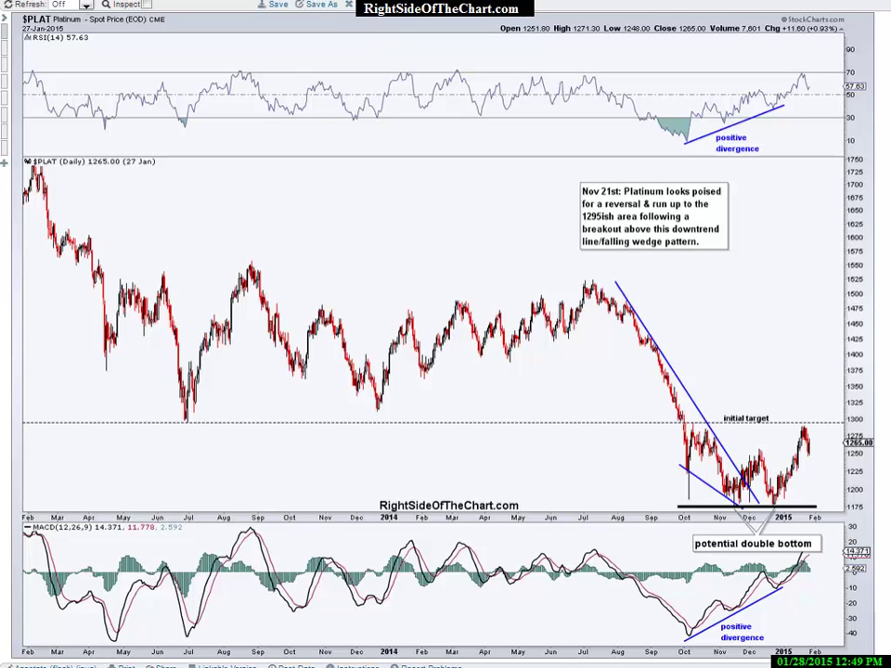
- Bring up TC2000's daily PPLT chart and read the price data for a mid-January bar
key("alt+Tab")
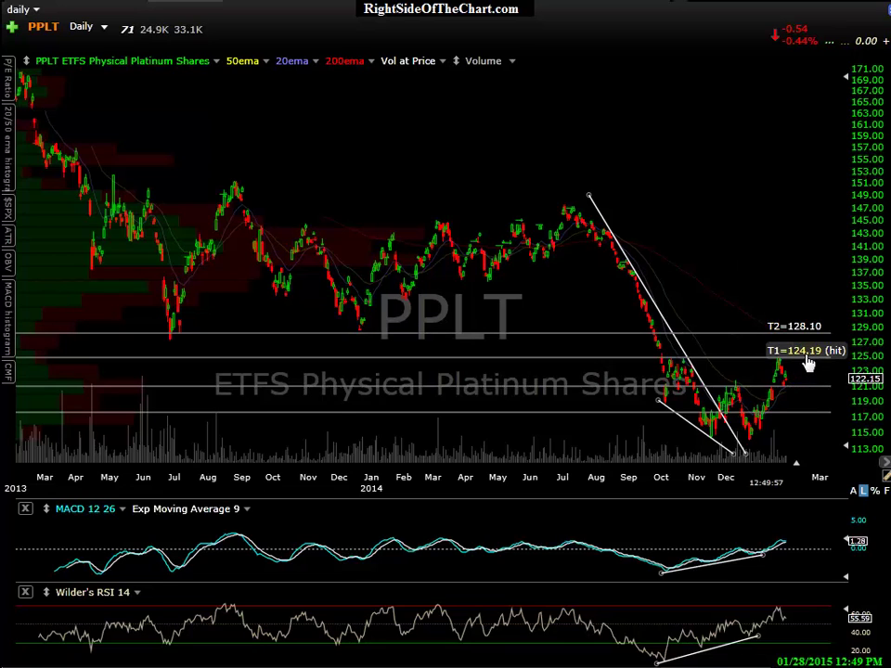
mouse_move(807, 362)
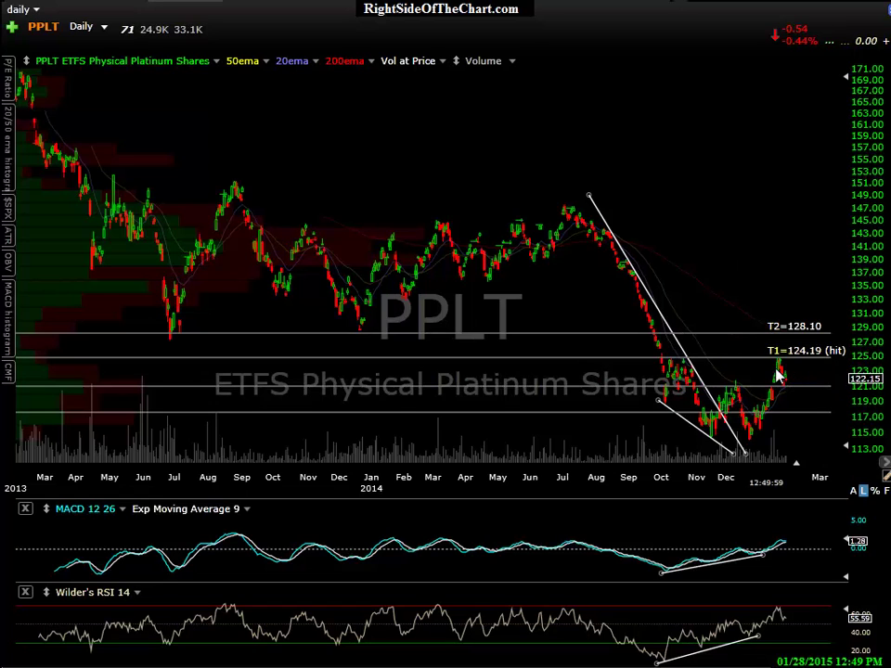
left_click(779, 374)
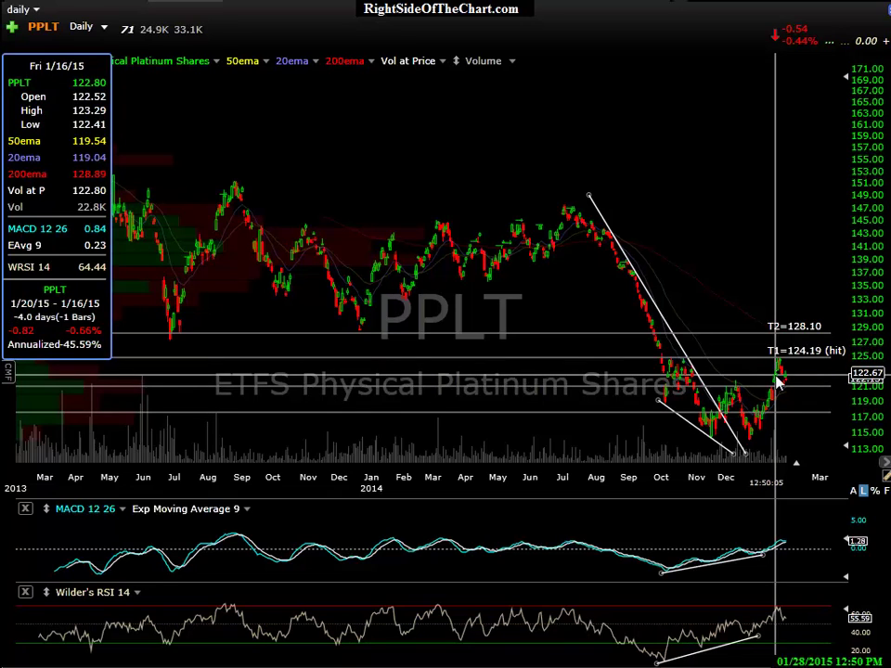
- Clear the crosshair and data readout so the PPLT chart shows price 122.15 below T1 124.19
left_click(807, 372)
mouse_move(812, 358)
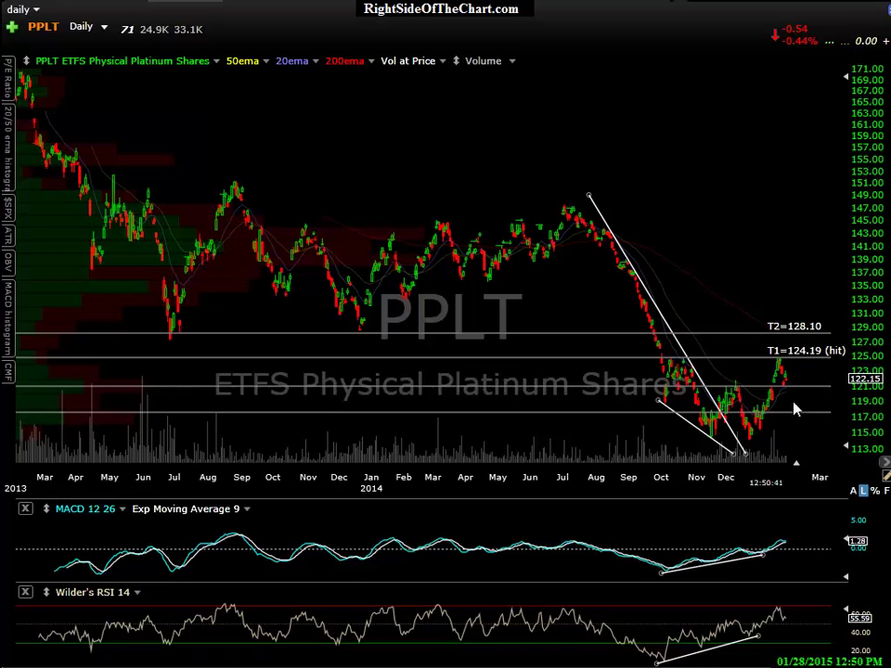
mouse_move(821, 399)
mouse_move(802, 355)
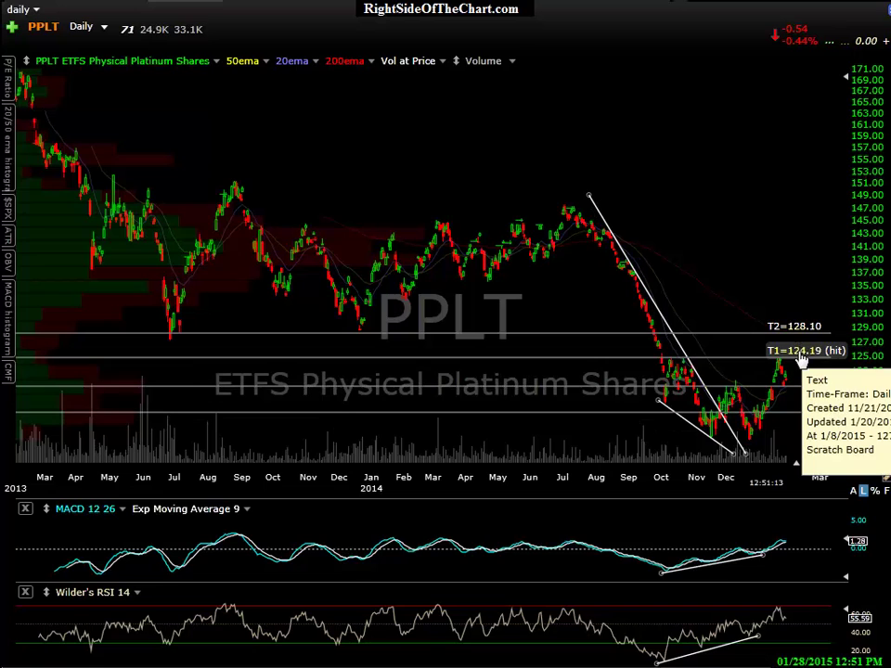
mouse_move(751, 369)
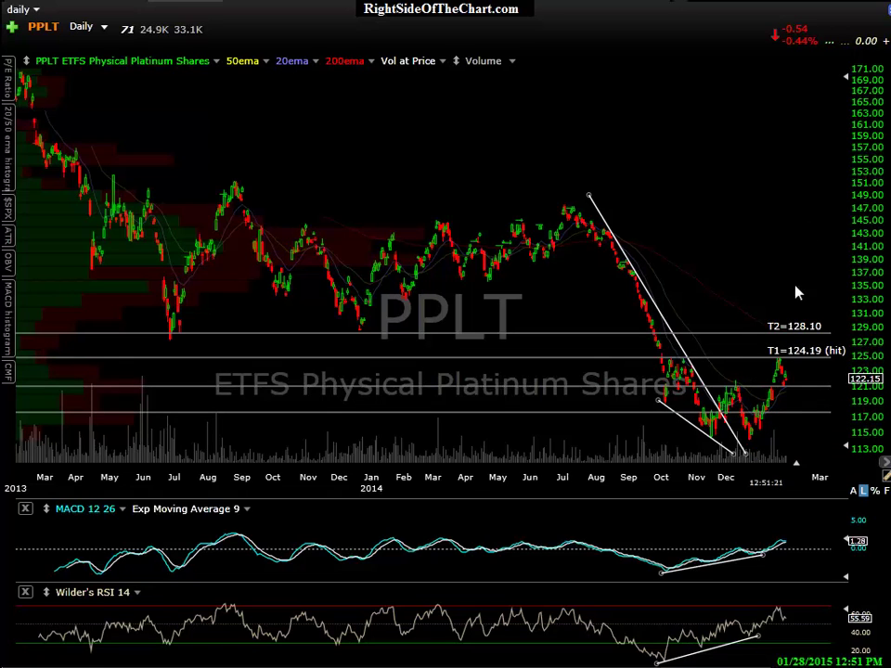
left_click(604, 275)
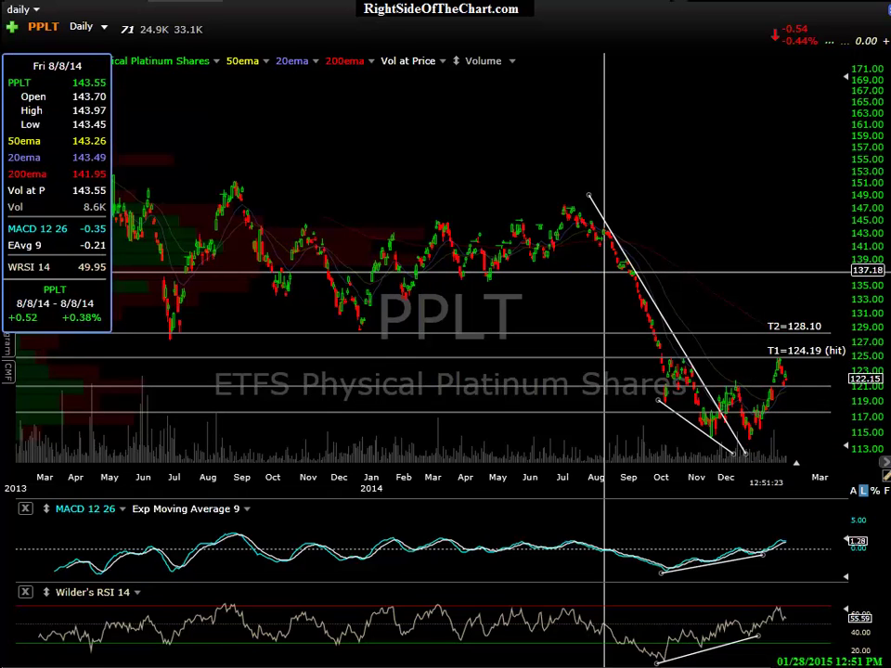
left_click(604, 270)
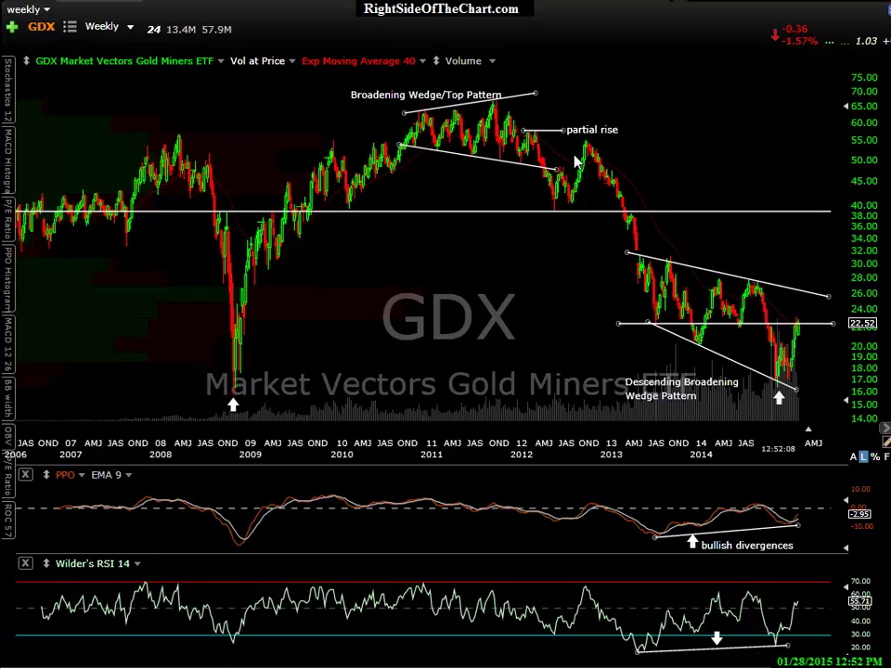
- Bring up the weekly GDX chart showing the 2011–2012 broadening wedge and later descending wedge
mouse_move(599, 136)
right_click(718, 331)
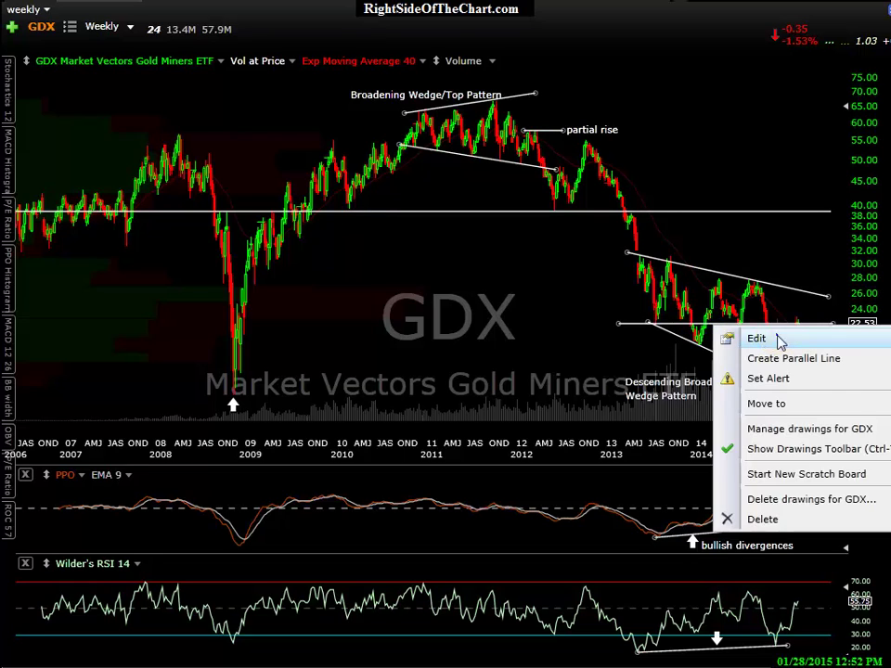
left_click(729, 281)
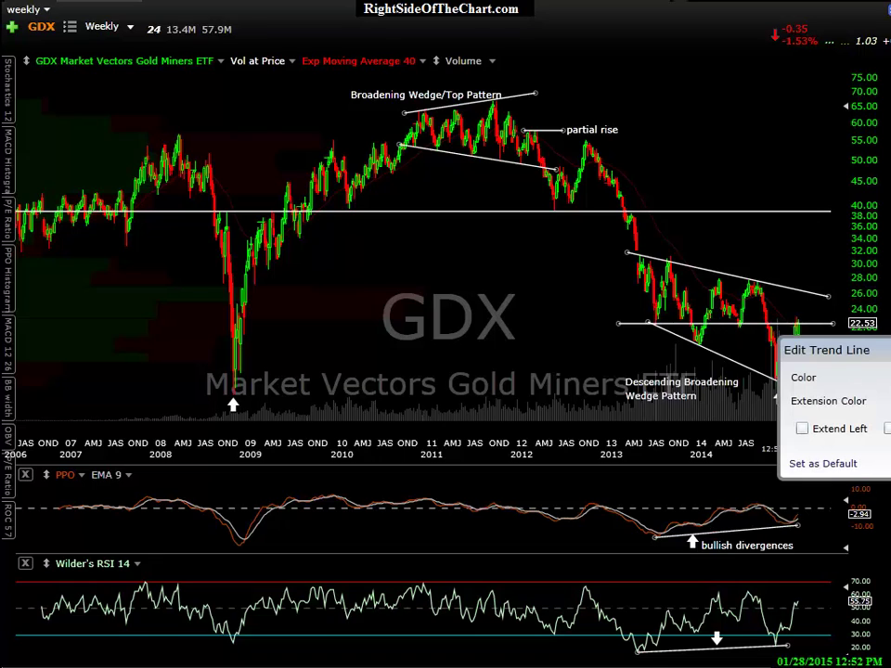
left_click(502, 418)
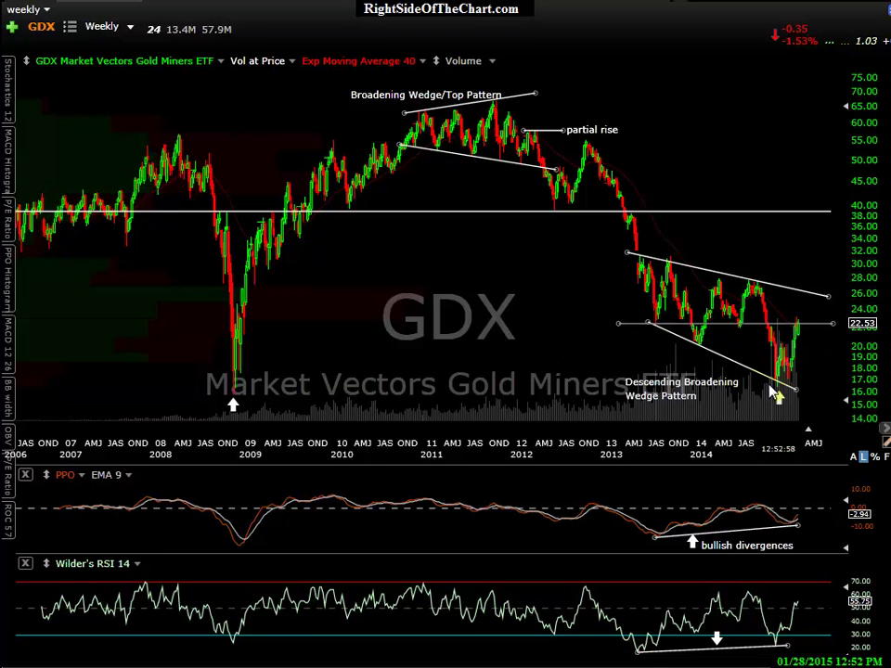
mouse_move(782, 395)
mouse_move(769, 331)
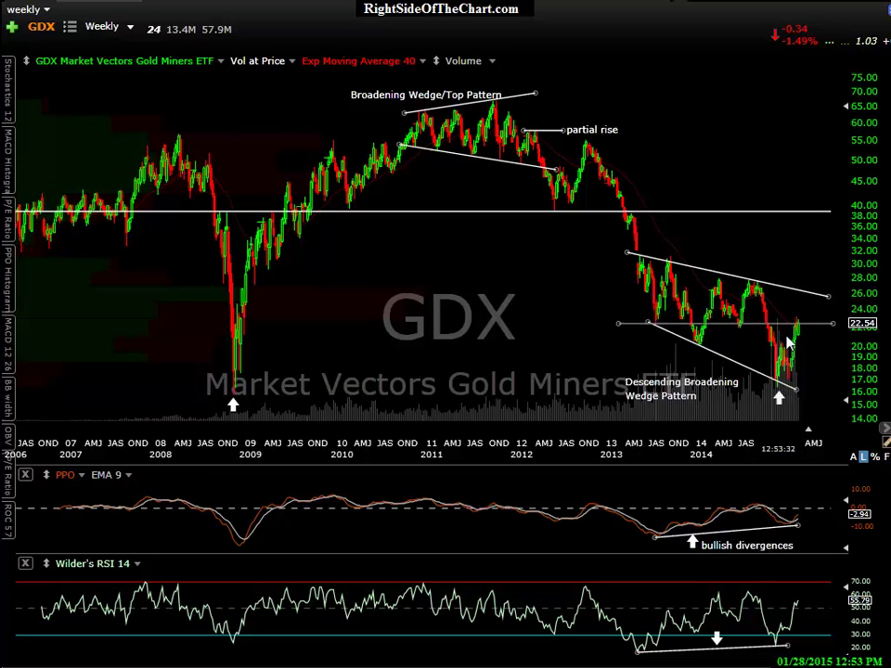
mouse_move(804, 331)
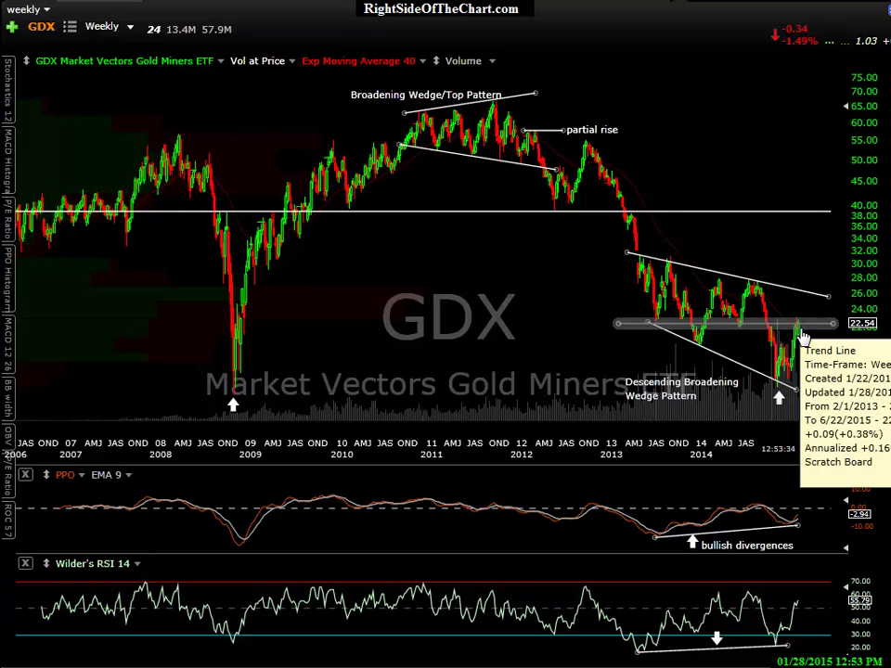
mouse_move(776, 420)
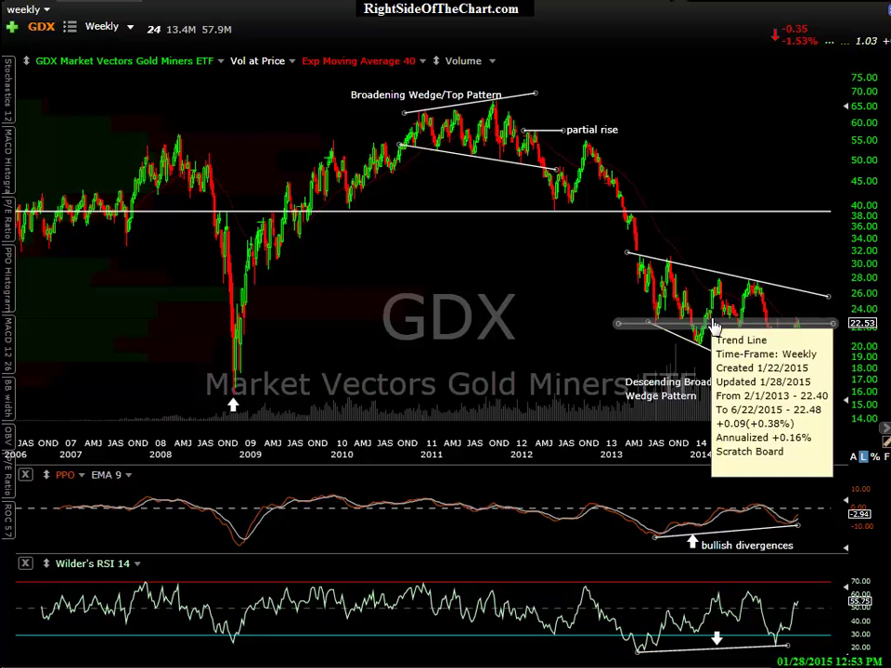
mouse_move(722, 328)
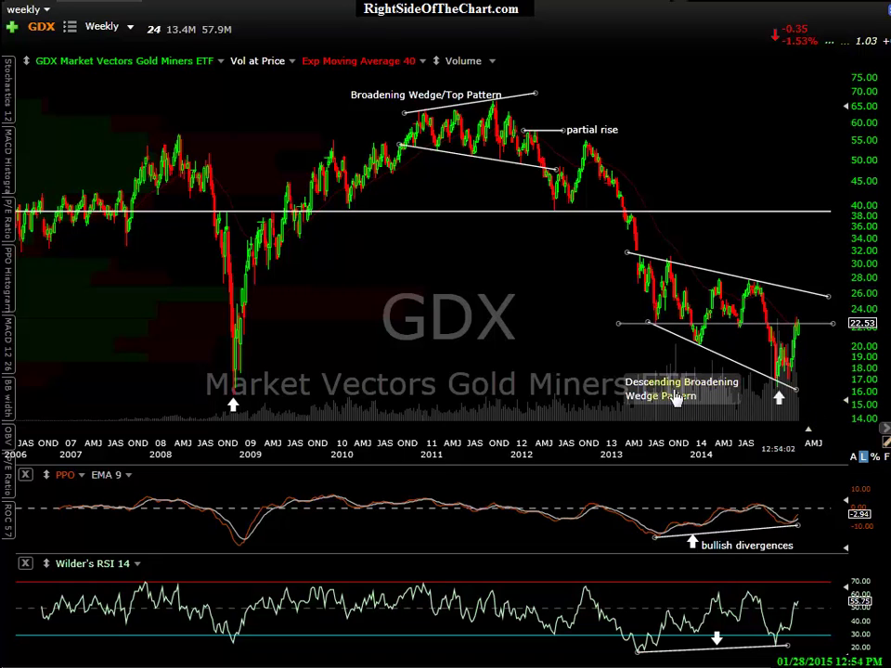
left_click(454, 390)
left_click_drag(454, 390, 461, 399)
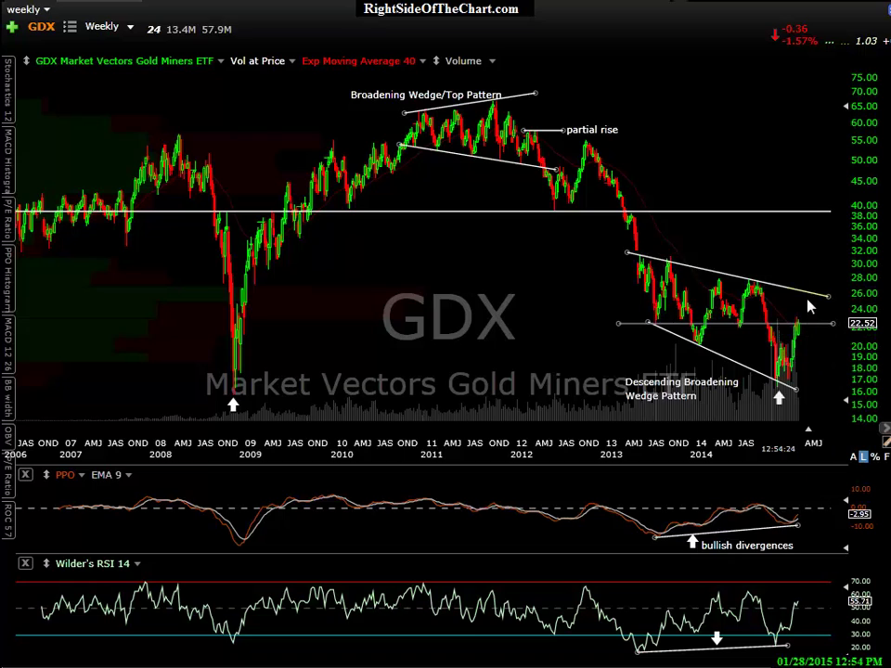
mouse_move(818, 304)
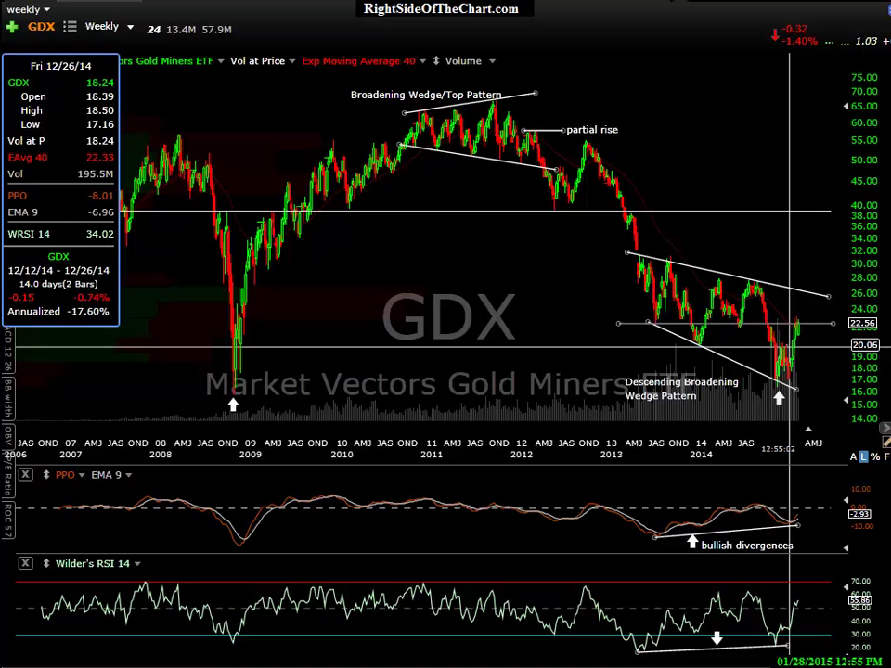
left_click_drag(790, 347, 818, 357)
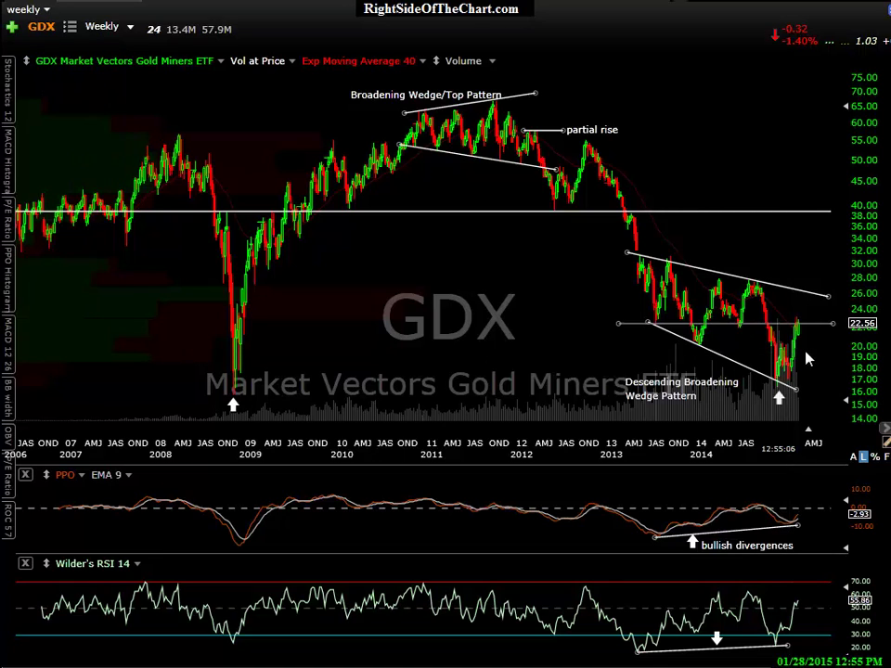